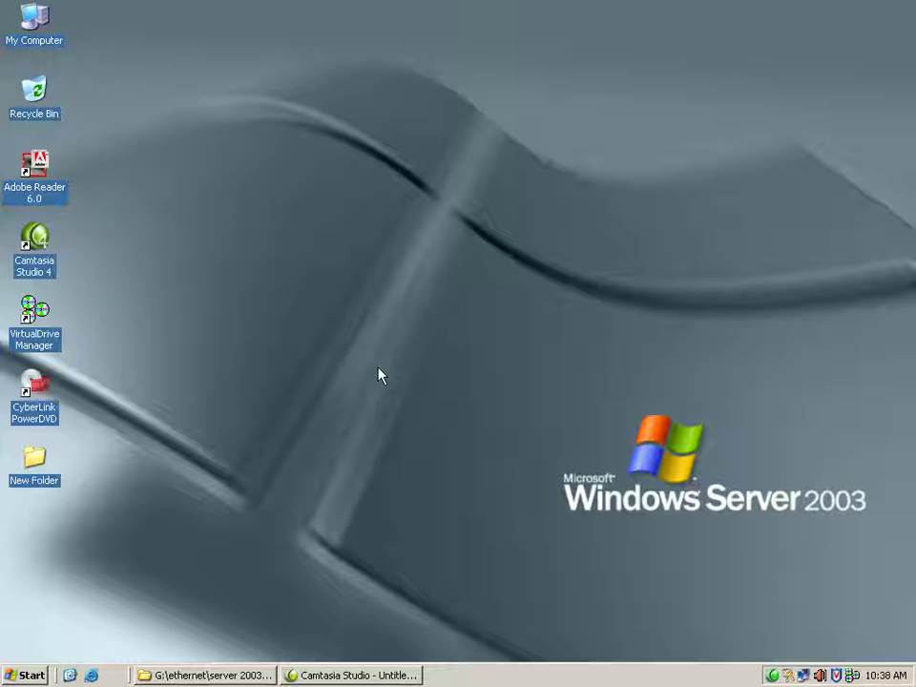
Step: Open Active Directory Users and Computers and display the Group Policy properties of the ccna organizational unit
{"action": "left_click", "coordinate": [19, 678]}
{"action": "mouse_move", "coordinate": [236, 359]}
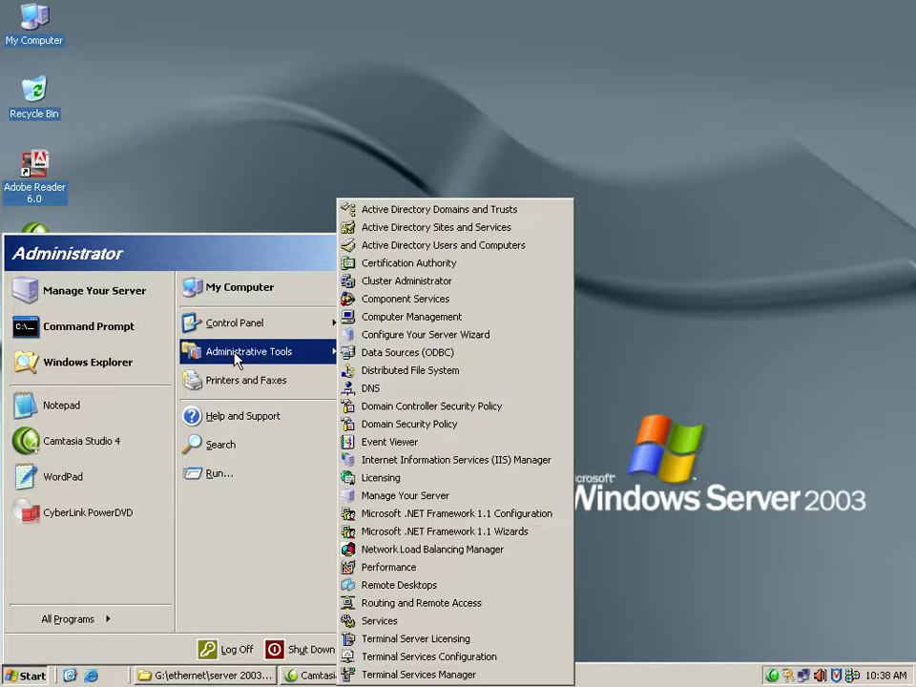
{"action": "left_click", "coordinate": [404, 248]}
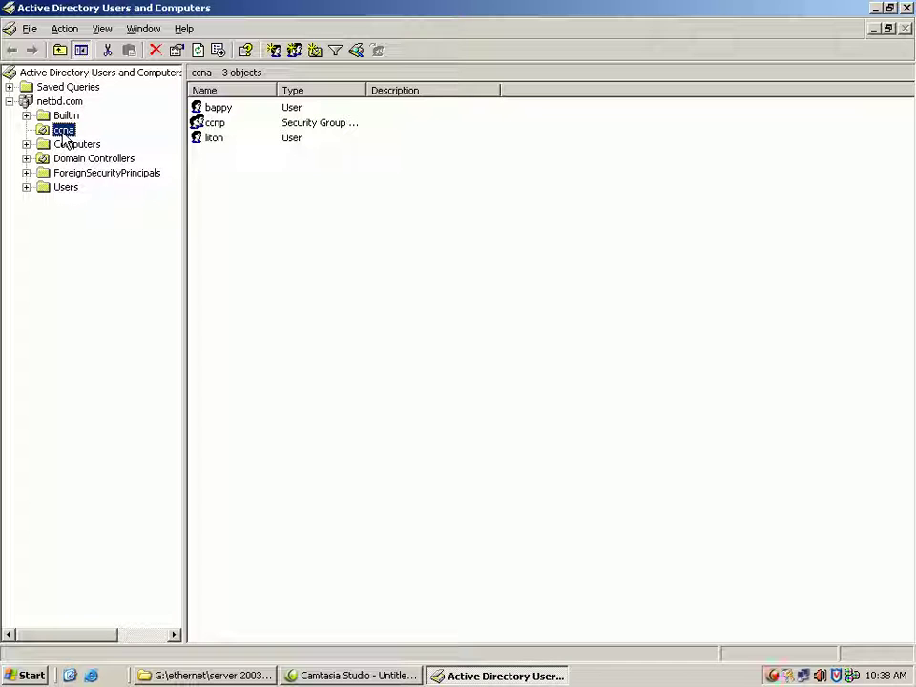
{"action": "right_click", "coordinate": [64, 133]}
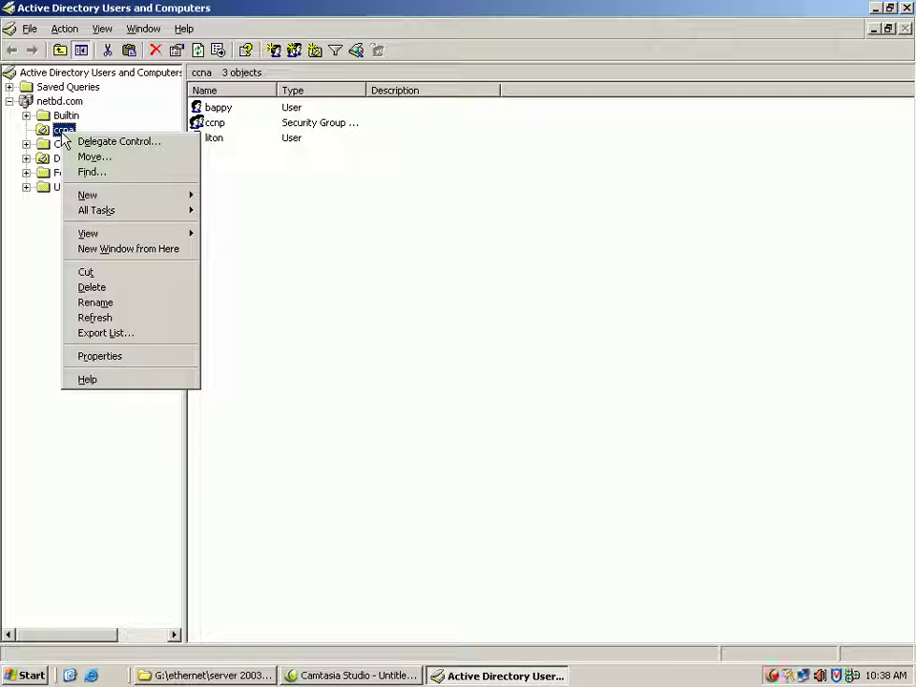
{"action": "left_click", "coordinate": [89, 358]}
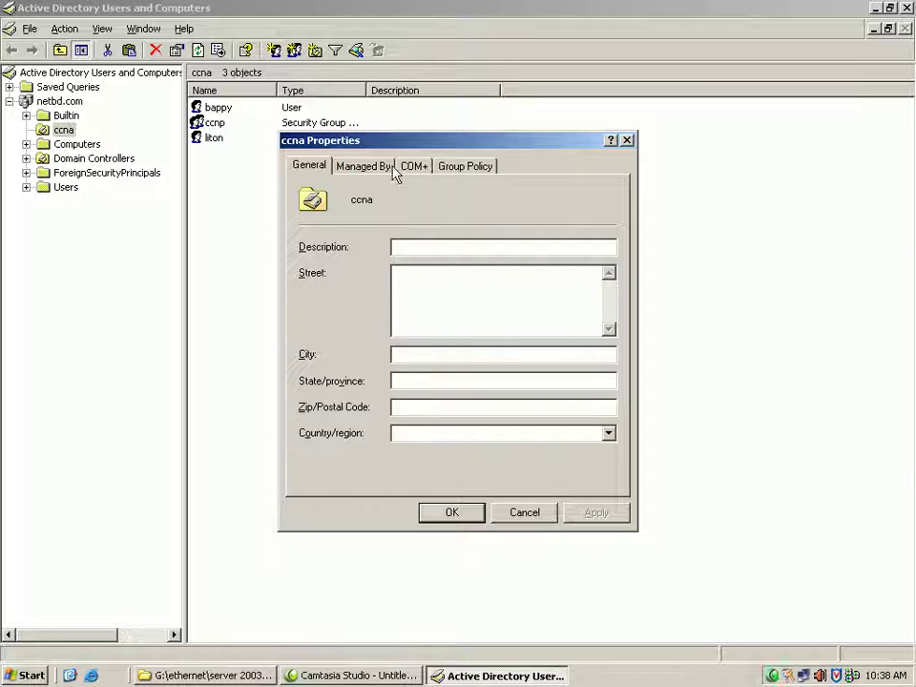
{"action": "left_click_drag", "start_coordinate": [412, 144], "coordinate": [256, 221]}
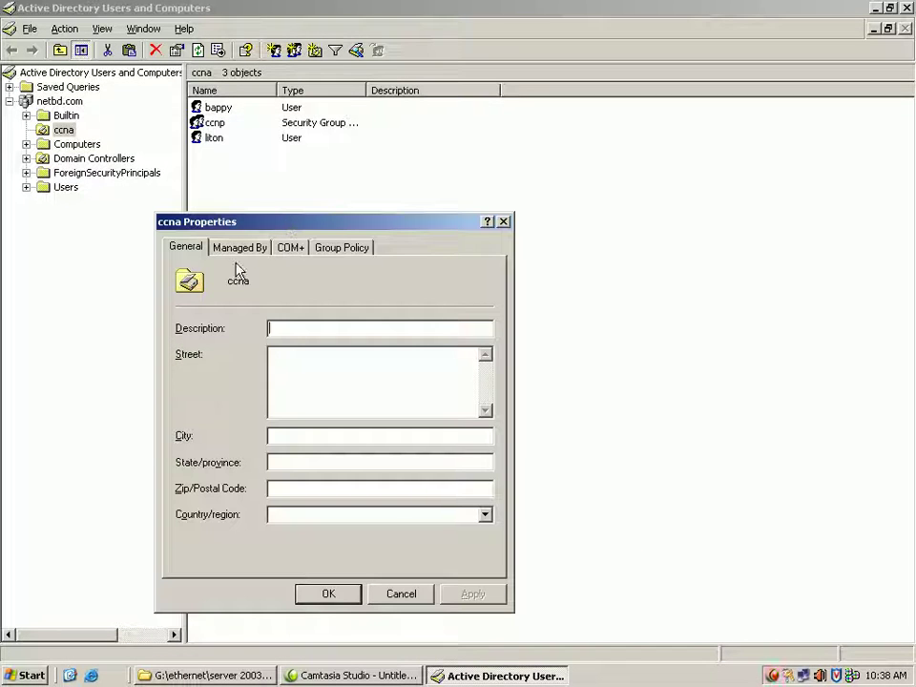
{"action": "left_click", "coordinate": [345, 250]}
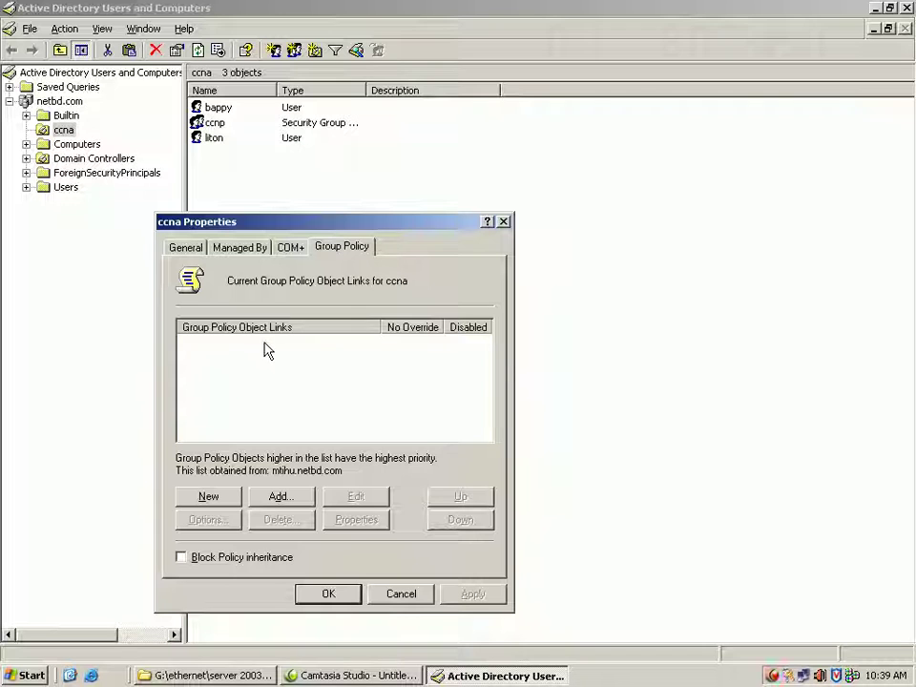
Step: Create a new Group Policy object named ccna linked to the ccna organizational unit
{"action": "left_click", "coordinate": [211, 499]}
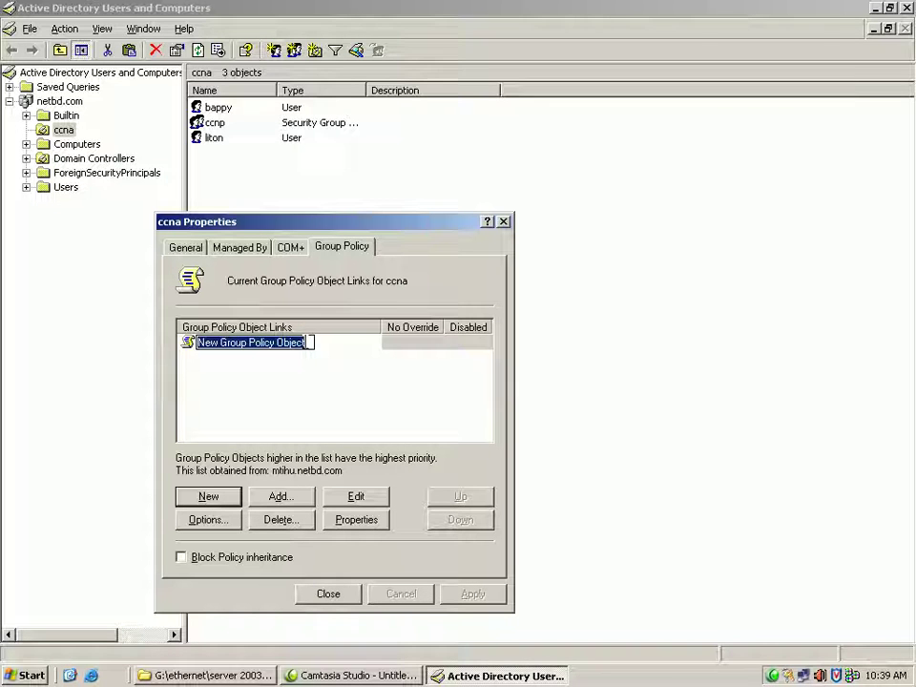
{"action": "key", "text": "BackSpace"}
{"action": "type", "text": "ccna"}
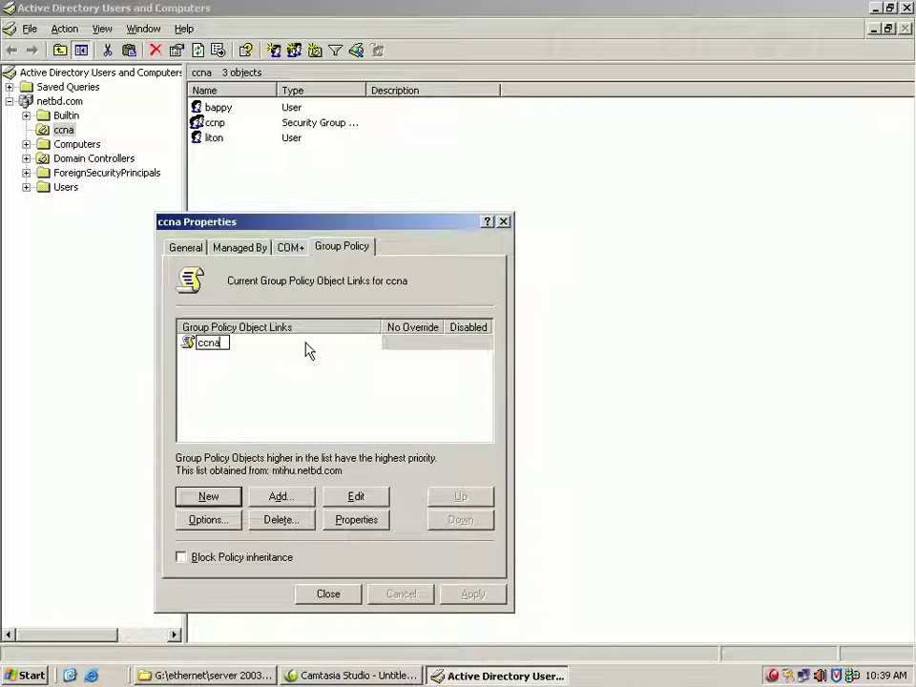
{"action": "key", "text": "Return"}
{"action": "left_click", "coordinate": [278, 374]}
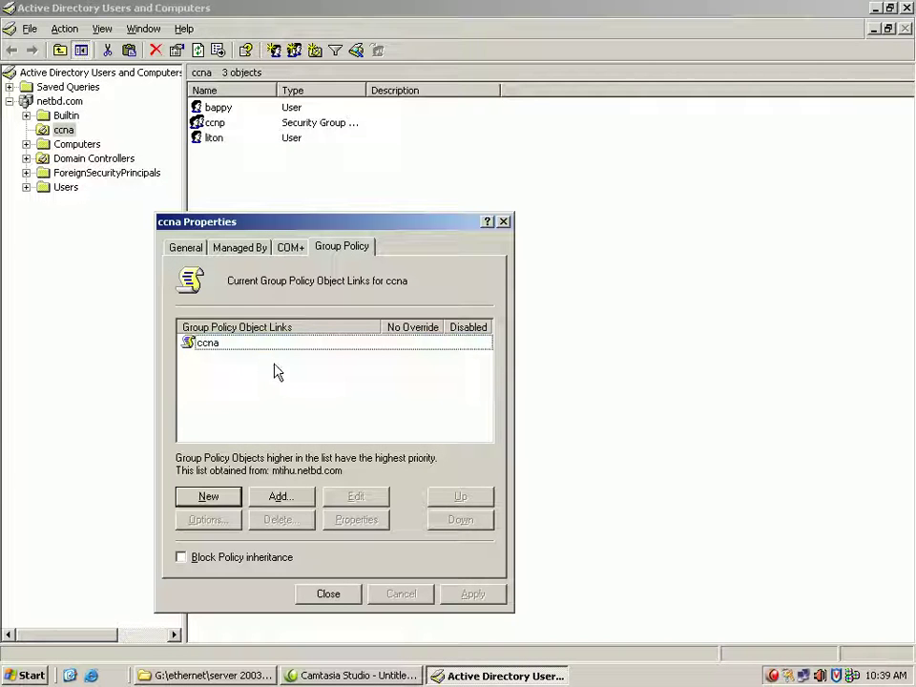
Step: Open the ccna Group Policy object for editing in a maximized editor window
{"action": "left_click", "coordinate": [236, 353]}
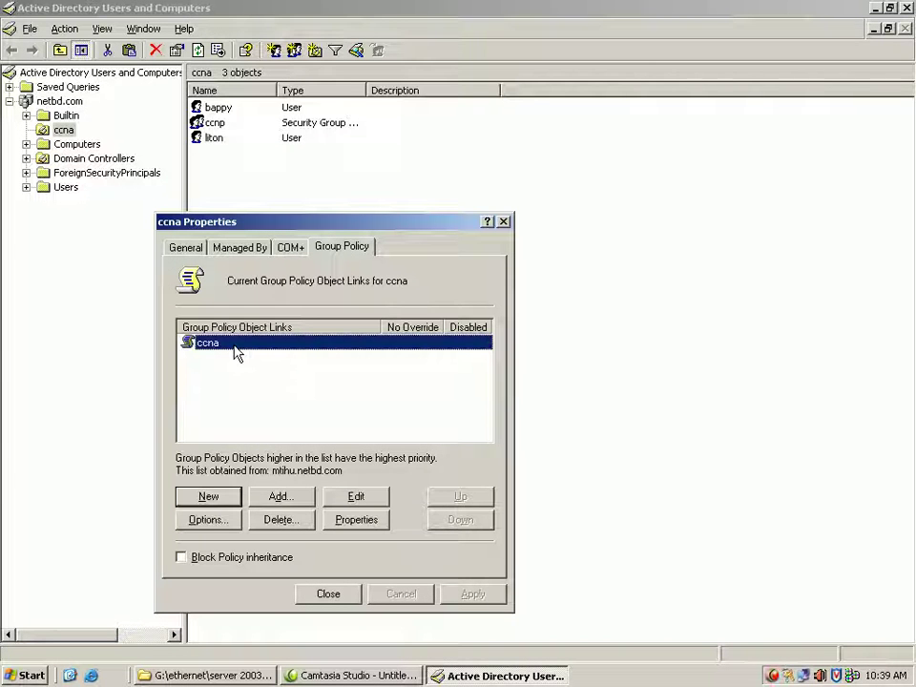
{"action": "left_click", "coordinate": [358, 499]}
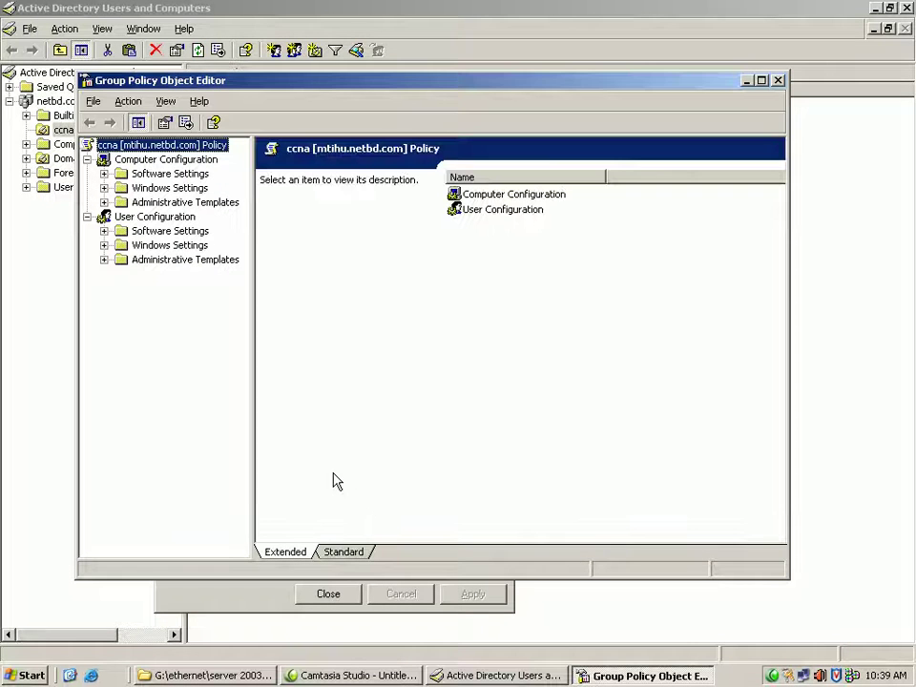
{"action": "left_click", "coordinate": [762, 81]}
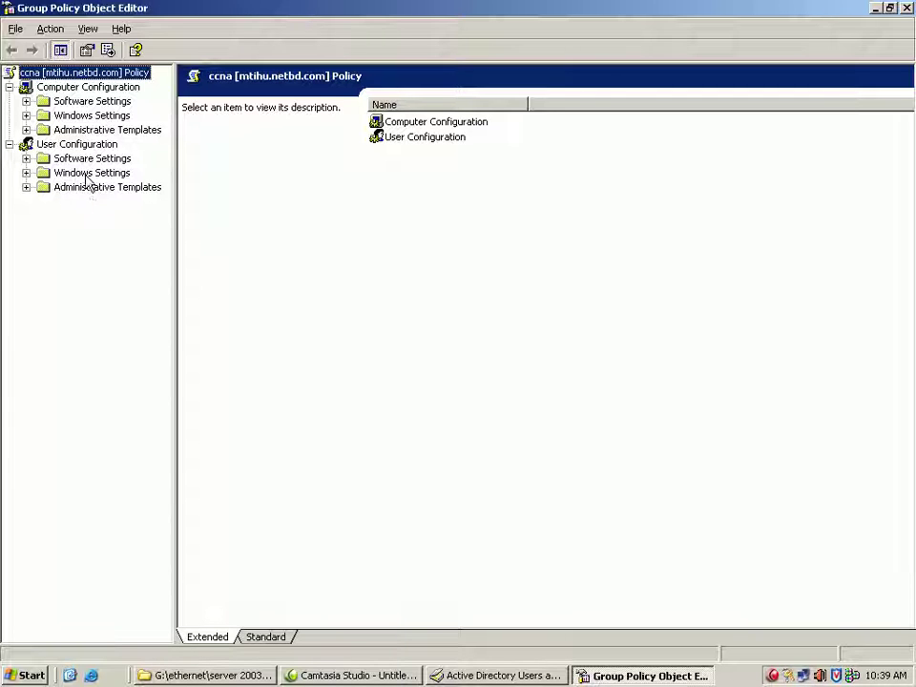
Step: Go to the Desktop settings in the Administrative Templates of User Configuration
{"action": "left_click", "coordinate": [411, 123]}
{"action": "left_click", "coordinate": [402, 143]}
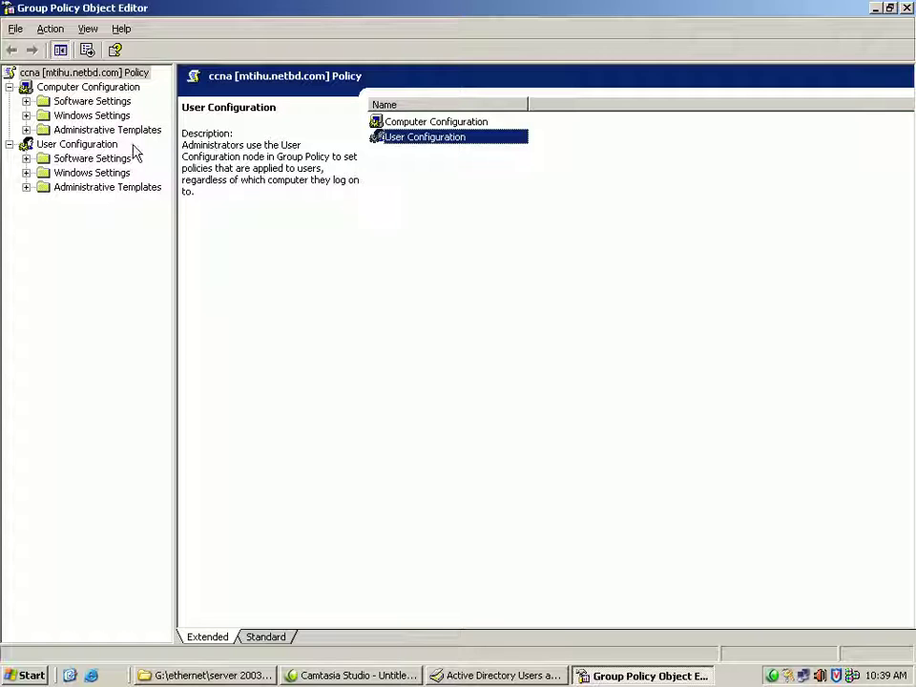
{"action": "left_click", "coordinate": [75, 145]}
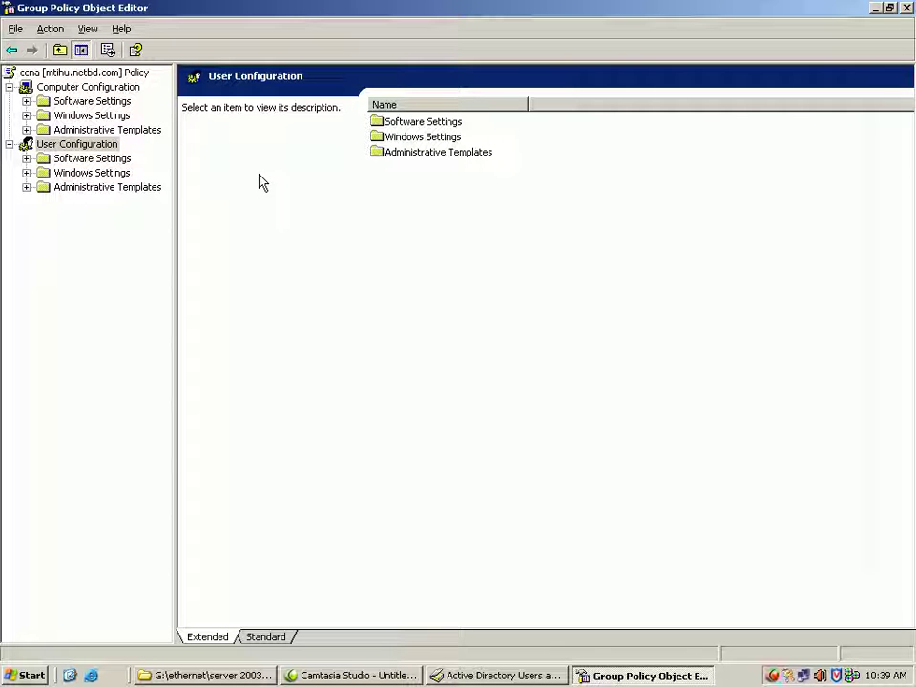
{"action": "double_click", "coordinate": [400, 155]}
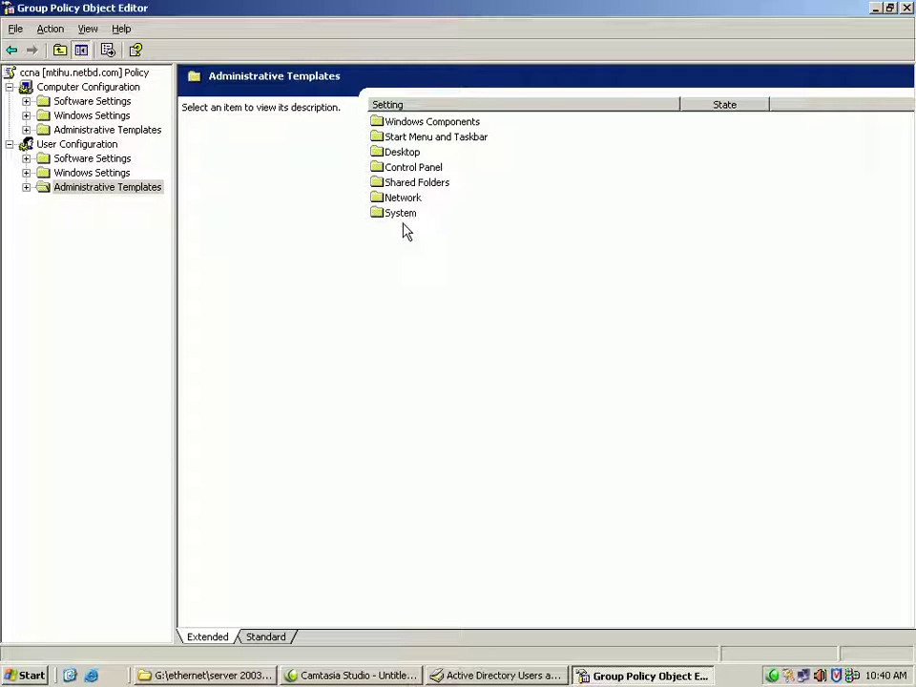
{"action": "double_click", "coordinate": [398, 155]}
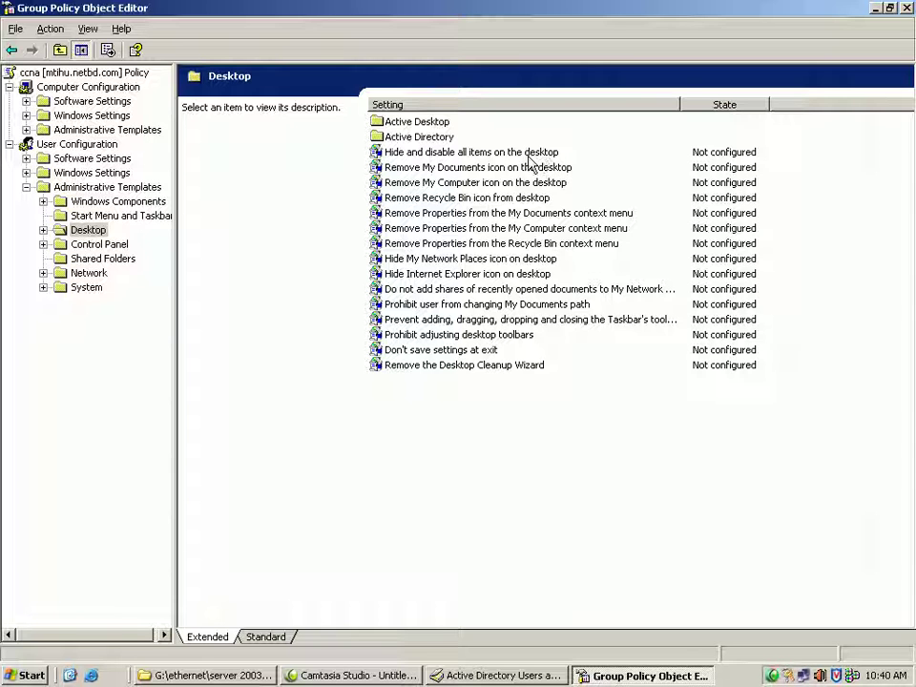
Step: Examine the properties of the "Hide and disable all items on the desktop" setting without changing it
{"action": "left_click", "coordinate": [494, 157]}
{"action": "right_click", "coordinate": [494, 157]}
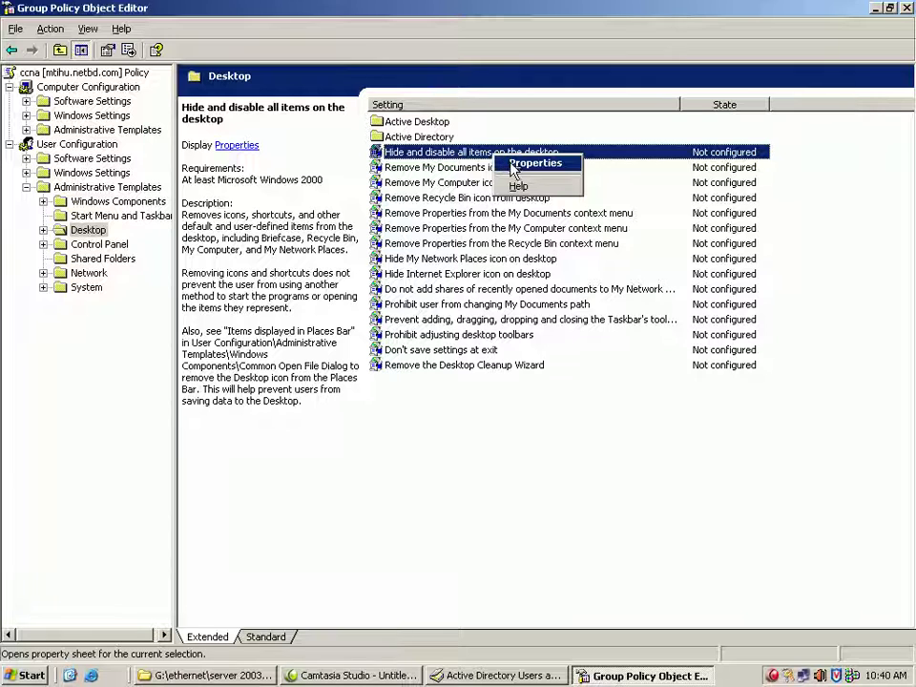
{"action": "left_click", "coordinate": [522, 171]}
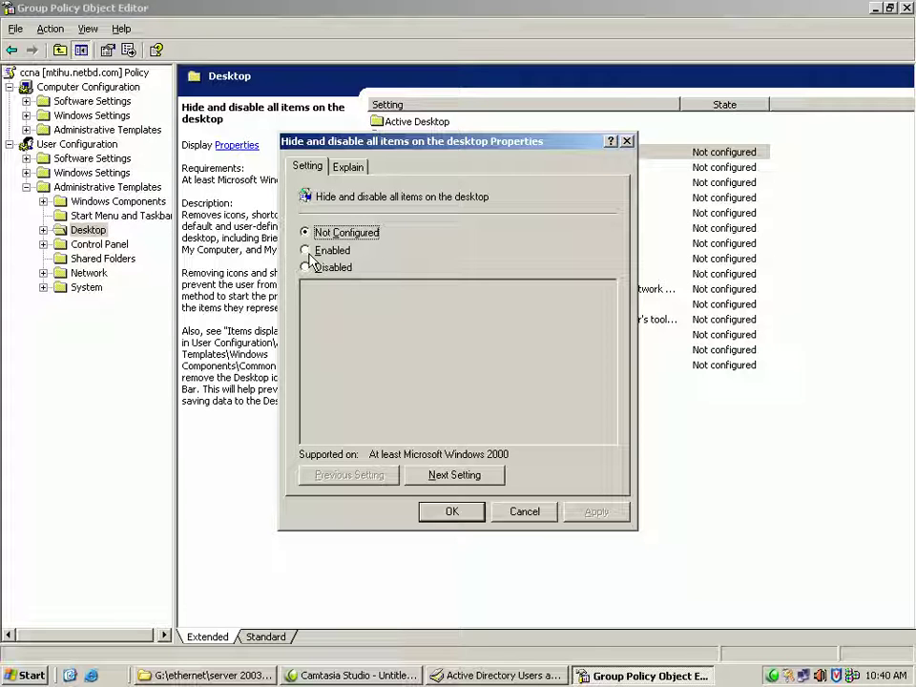
{"action": "left_click", "coordinate": [523, 518]}
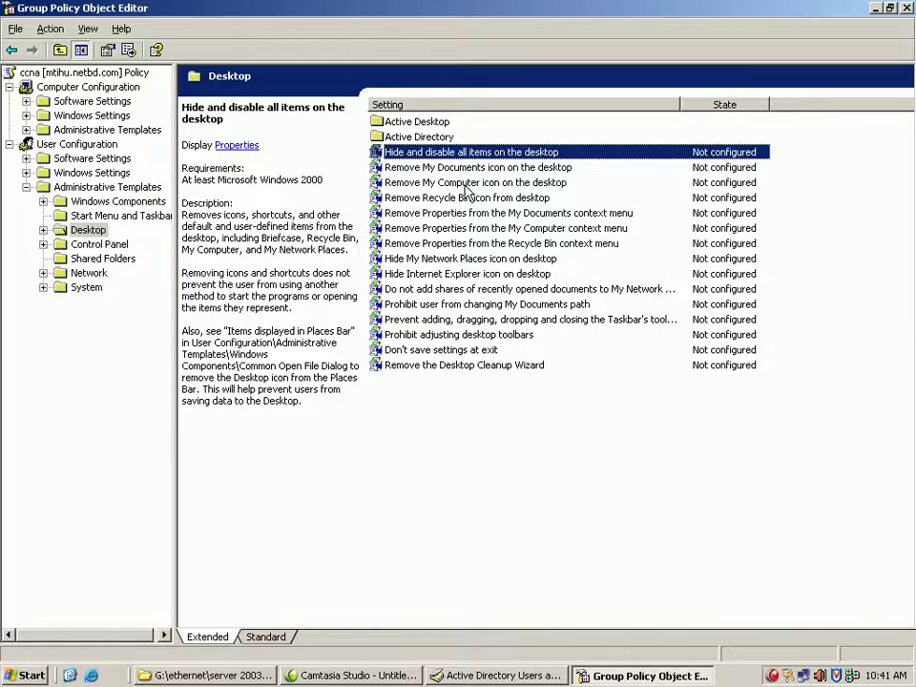
Step: Set the "Remove My Computer icon on the desktop" policy to Enabled and apply it
{"action": "right_click", "coordinate": [469, 186]}
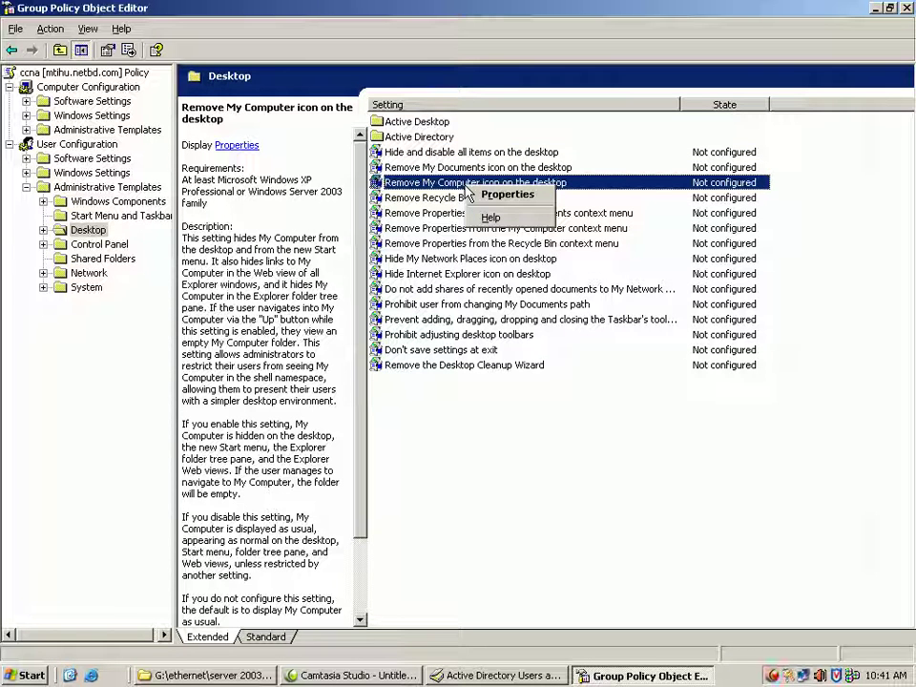
{"action": "left_click", "coordinate": [487, 195]}
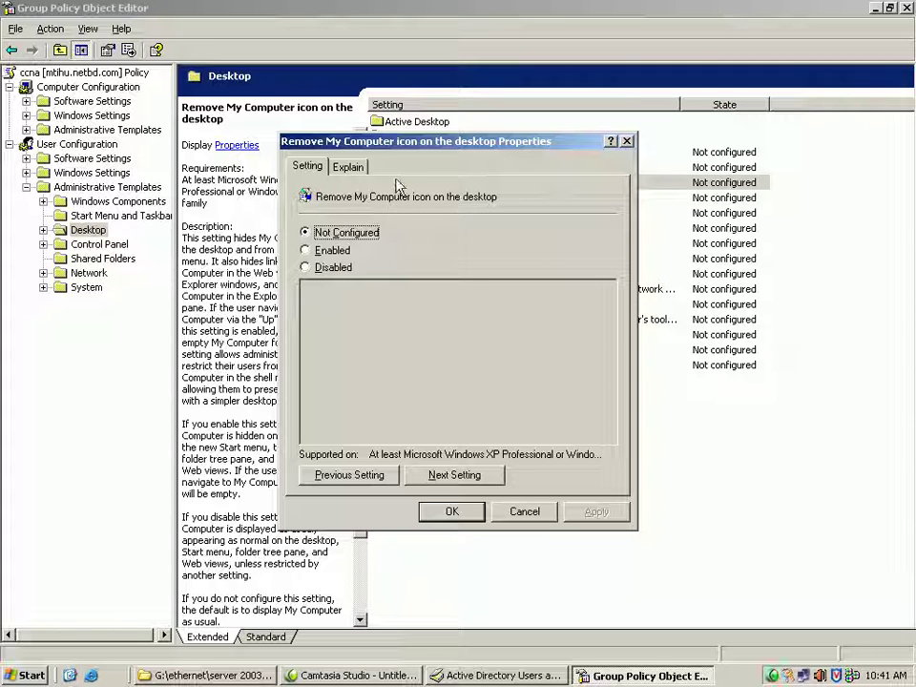
{"action": "left_click", "coordinate": [313, 253]}
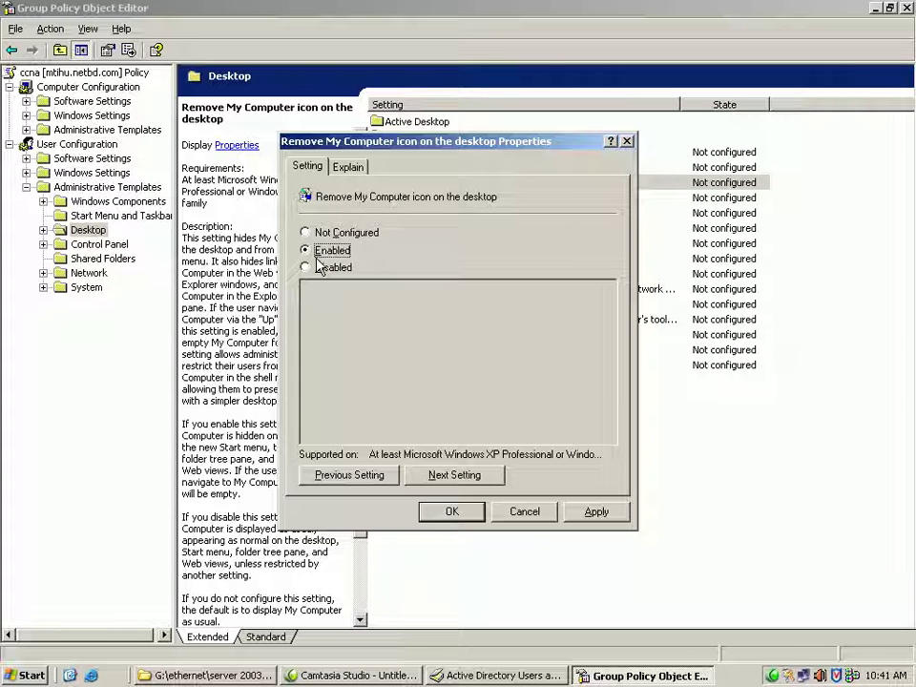
{"action": "left_click", "coordinate": [594, 511]}
{"action": "left_click", "coordinate": [459, 516]}
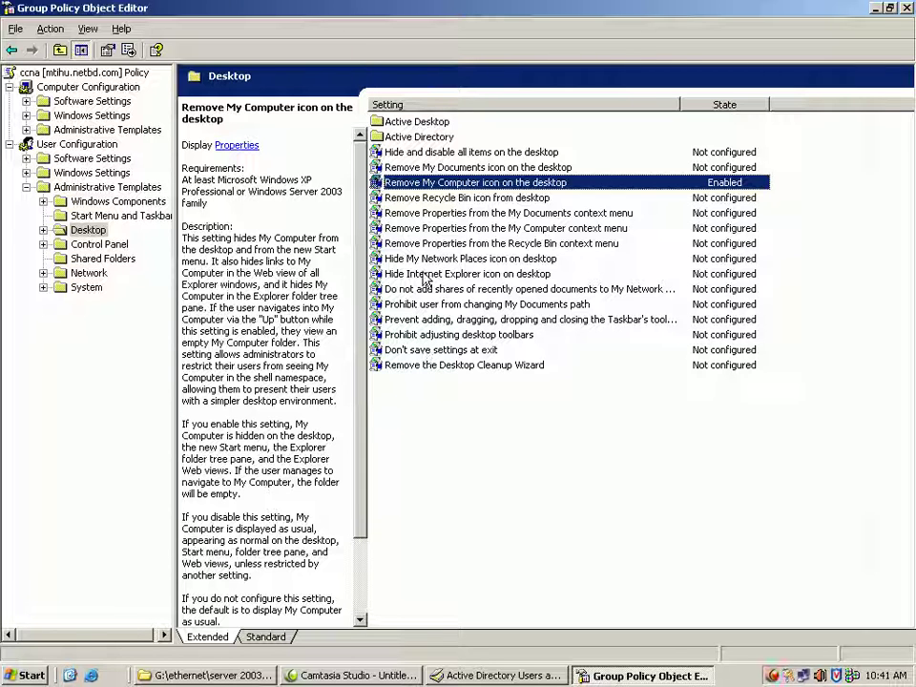
Step: Set the "Prohibit access to the Control Panel" policy to Enabled in the Control Panel administrative templates
{"action": "left_click", "coordinate": [13, 52]}
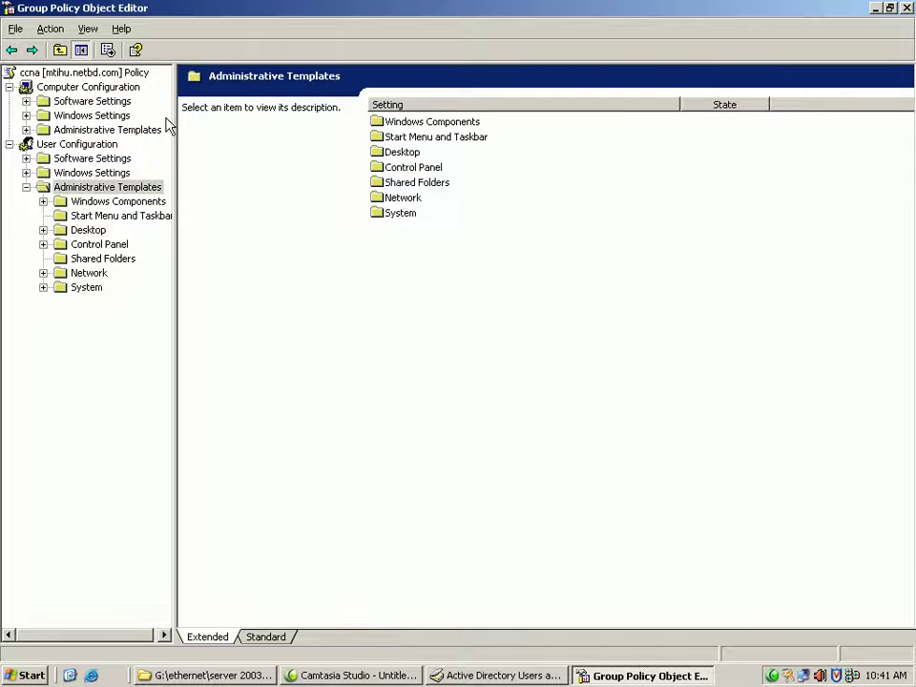
{"action": "double_click", "coordinate": [412, 172]}
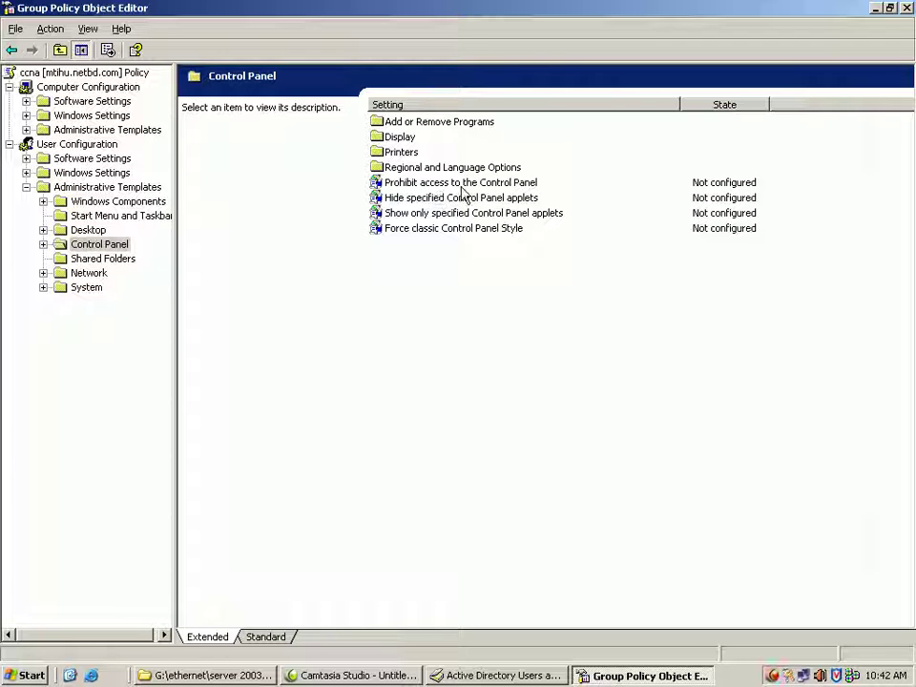
{"action": "left_click", "coordinate": [451, 186]}
{"action": "right_click", "coordinate": [451, 187]}
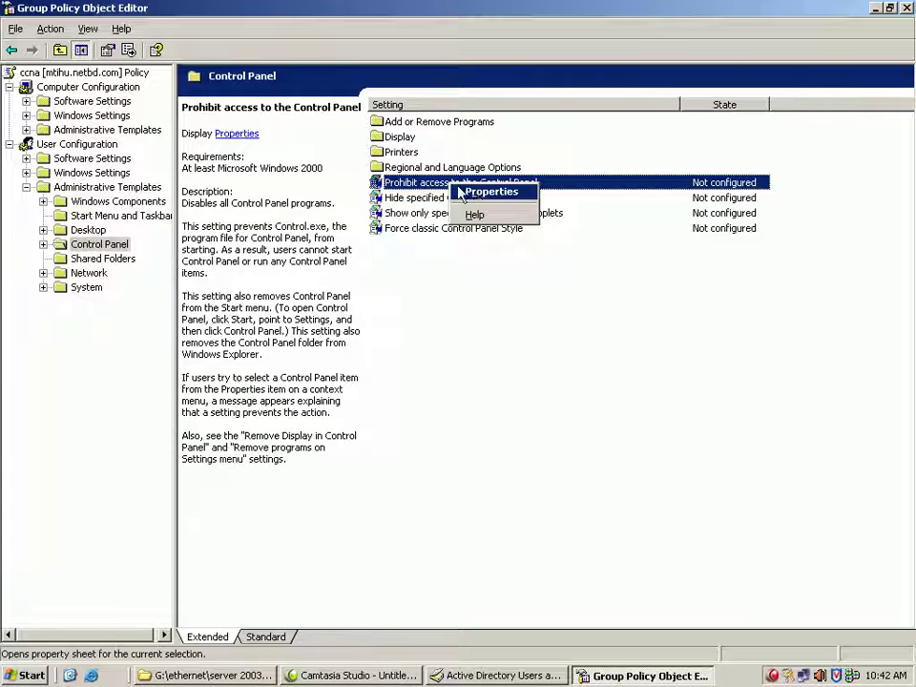
{"action": "left_click", "coordinate": [480, 193]}
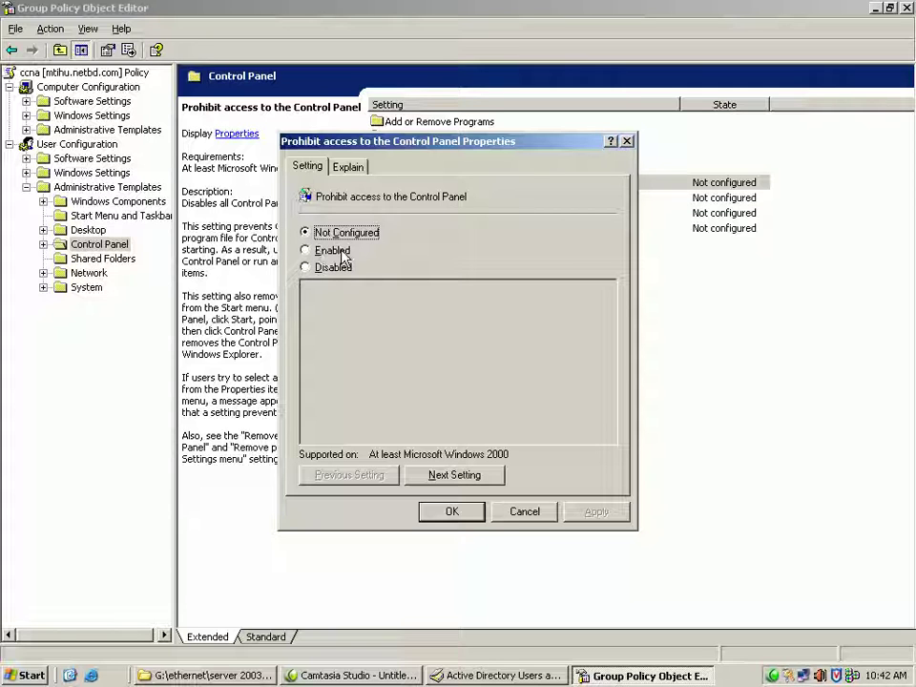
{"action": "left_click", "coordinate": [306, 251]}
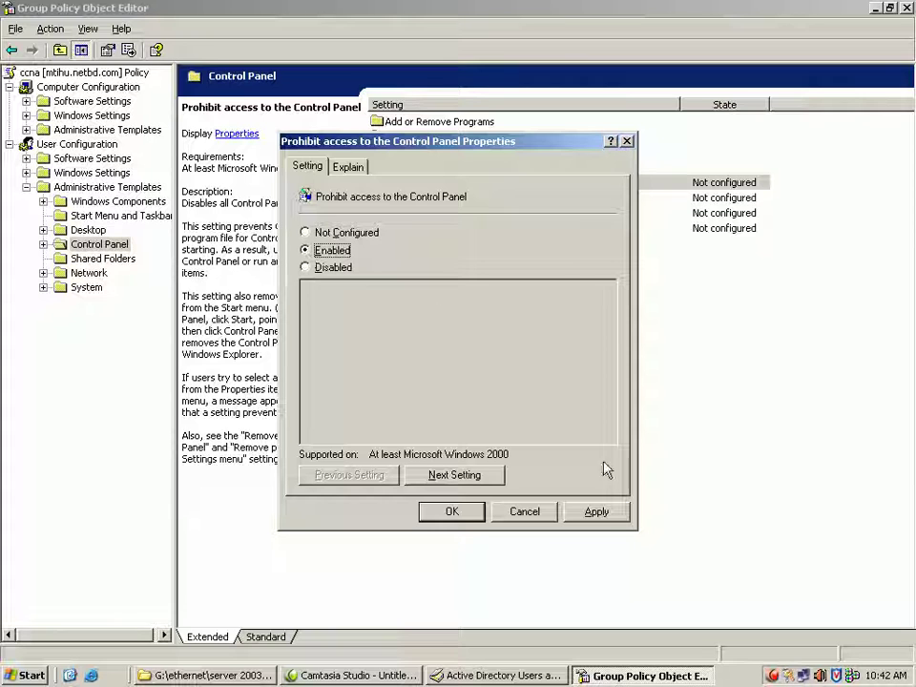
{"action": "left_click", "coordinate": [597, 518]}
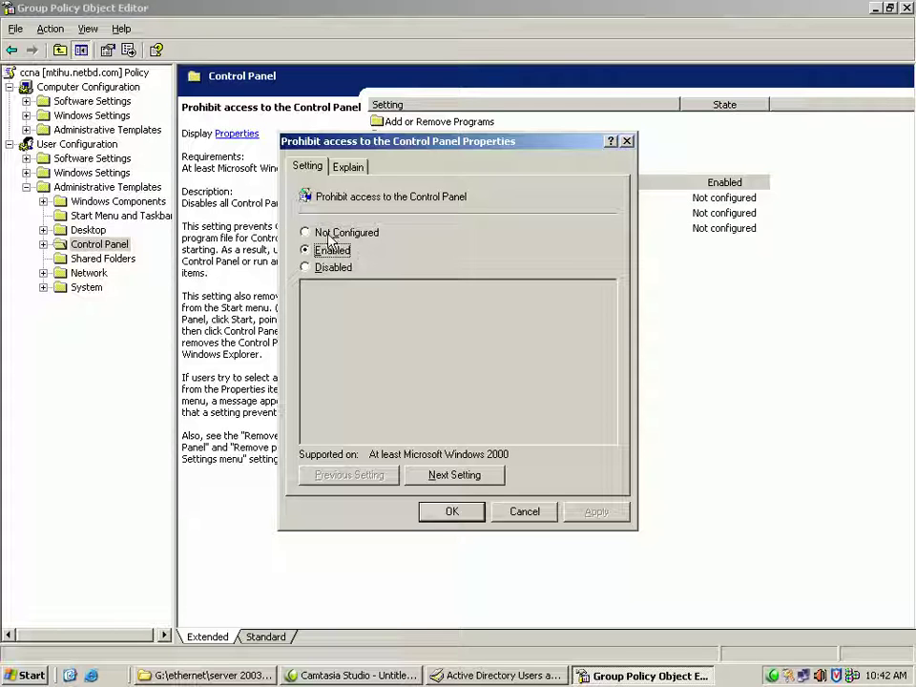
{"action": "left_click", "coordinate": [450, 513]}
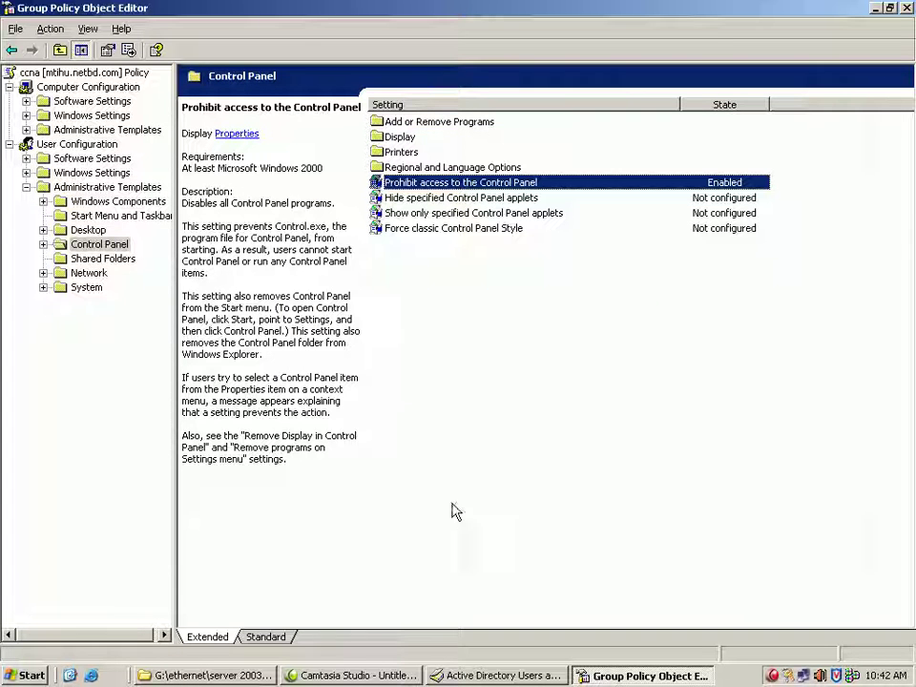
Step: Set the "Prevent changing wallpaper" policy to Enabled in the Control Panel's Display settings, and exit the Group Policy Object Editor
{"action": "double_click", "coordinate": [400, 137]}
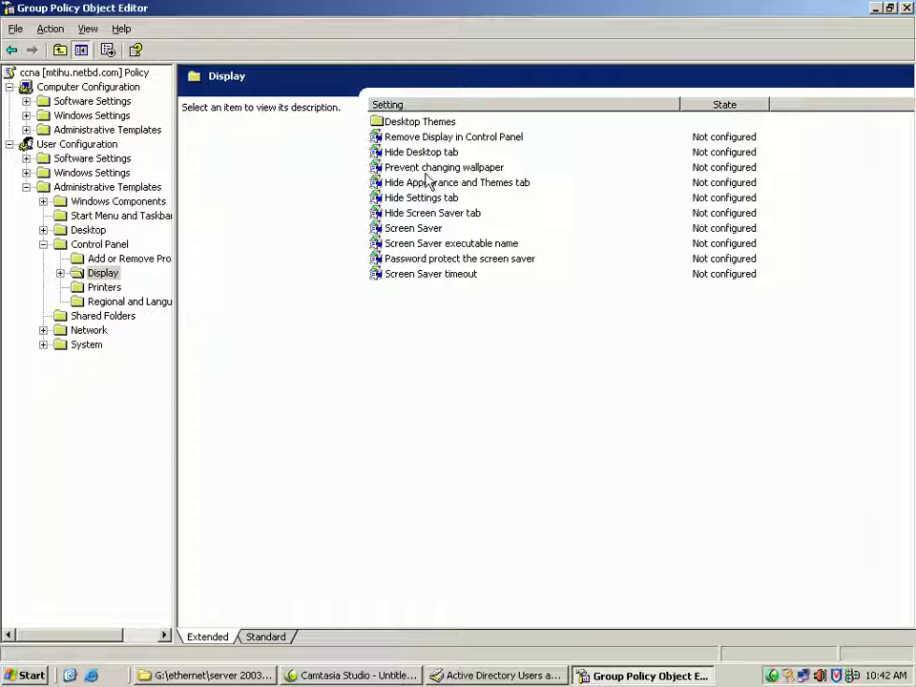
{"action": "right_click", "coordinate": [421, 171]}
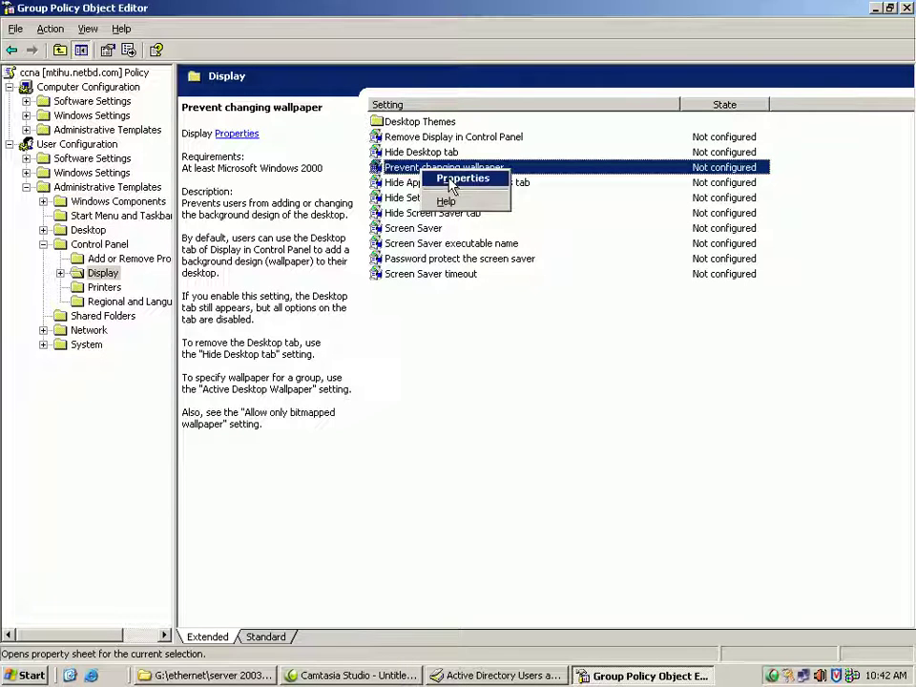
{"action": "left_click", "coordinate": [453, 181]}
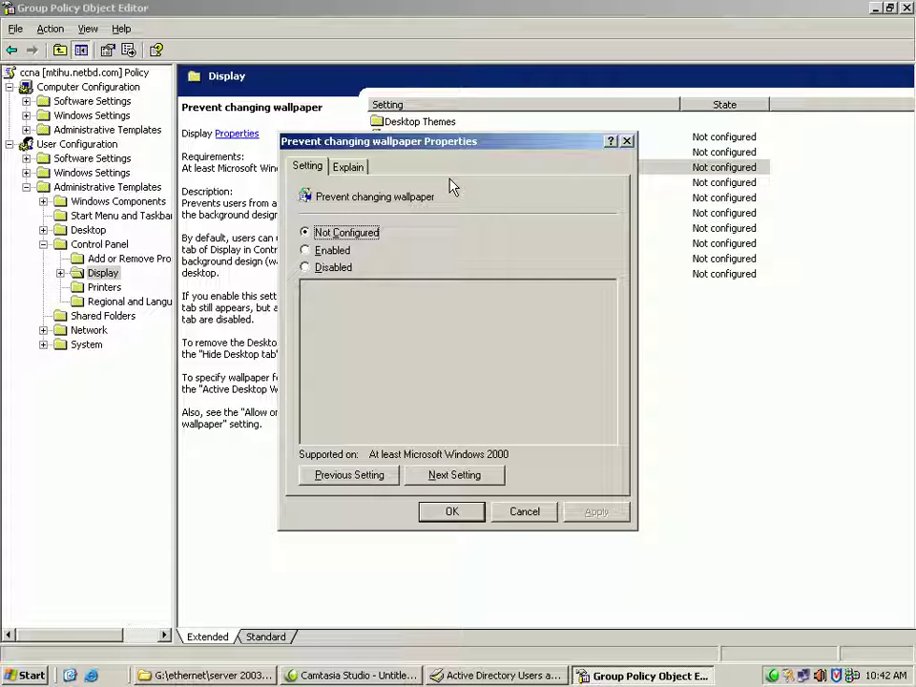
{"action": "left_click", "coordinate": [308, 252]}
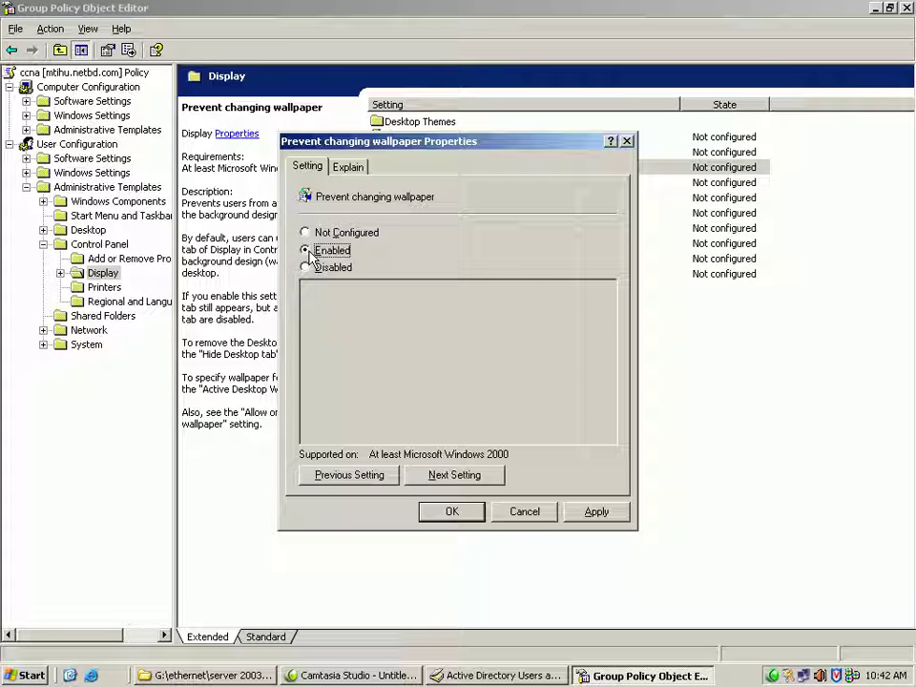
{"action": "left_click", "coordinate": [595, 513]}
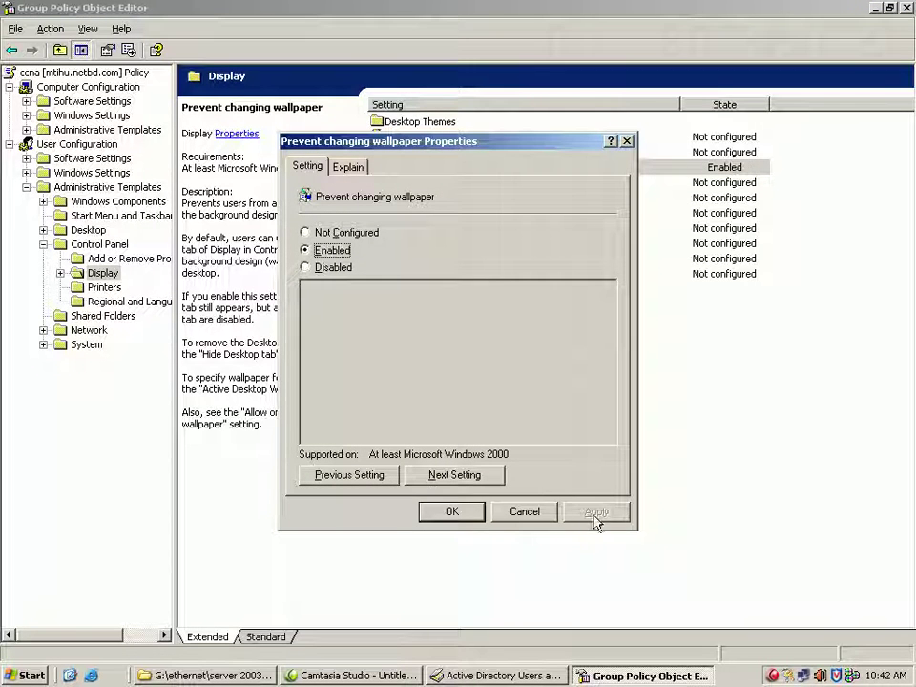
{"action": "left_click", "coordinate": [458, 514]}
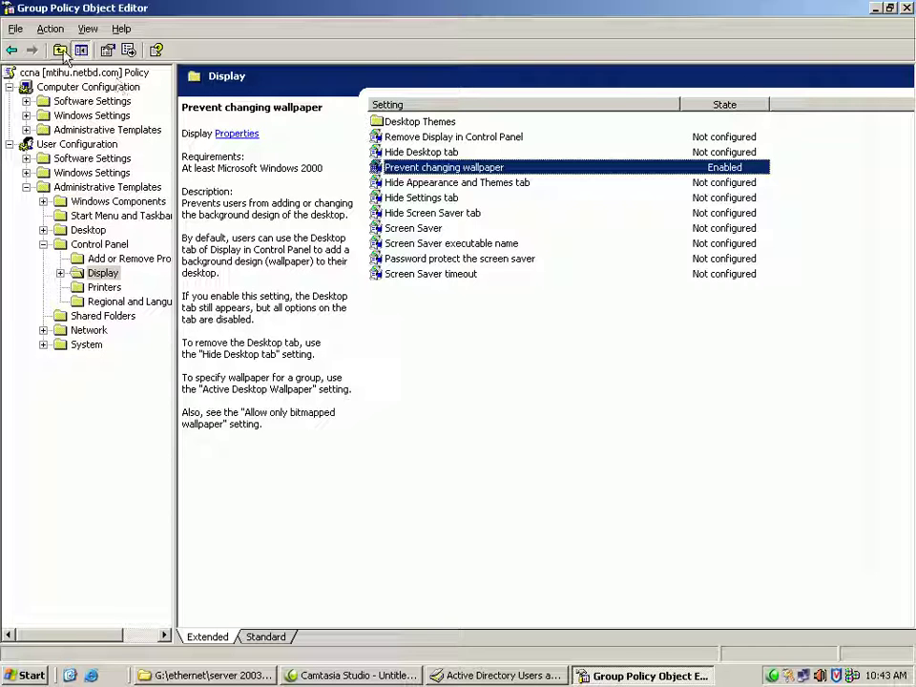
{"action": "left_click", "coordinate": [13, 29]}
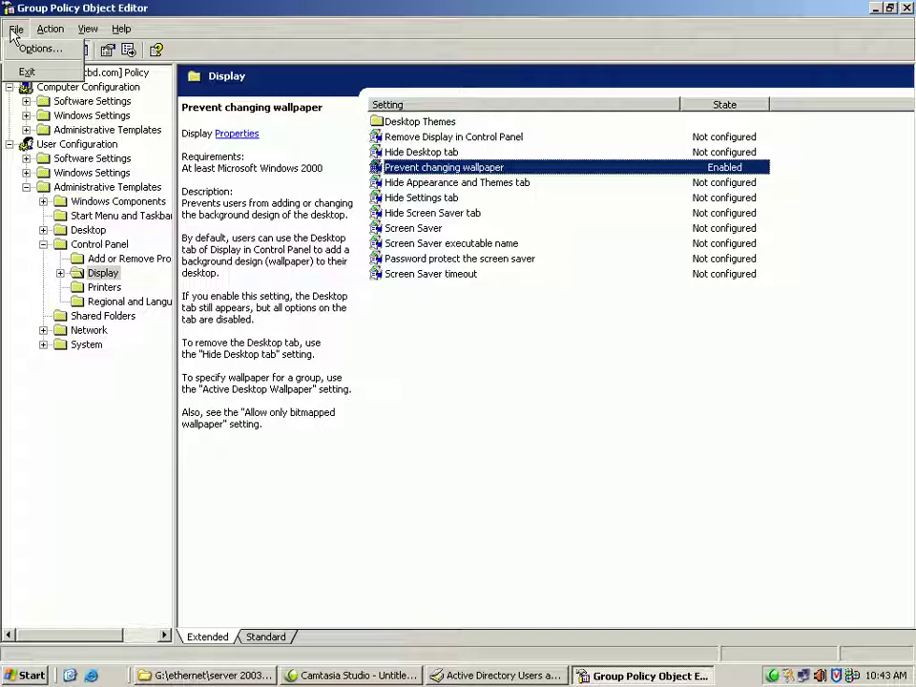
{"action": "left_click", "coordinate": [25, 72]}
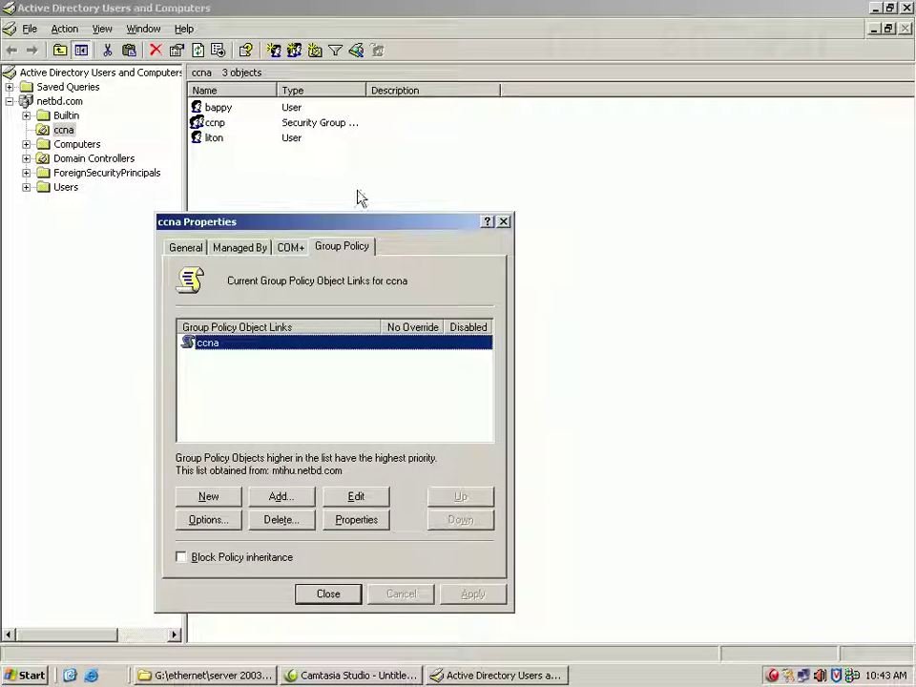
Step: Enable Block Policy inheritance for the ccna organizational unit, apply it, and exit Active Directory Users and Computers
{"action": "left_click_drag", "start_coordinate": [354, 225], "coordinate": [376, 135]}
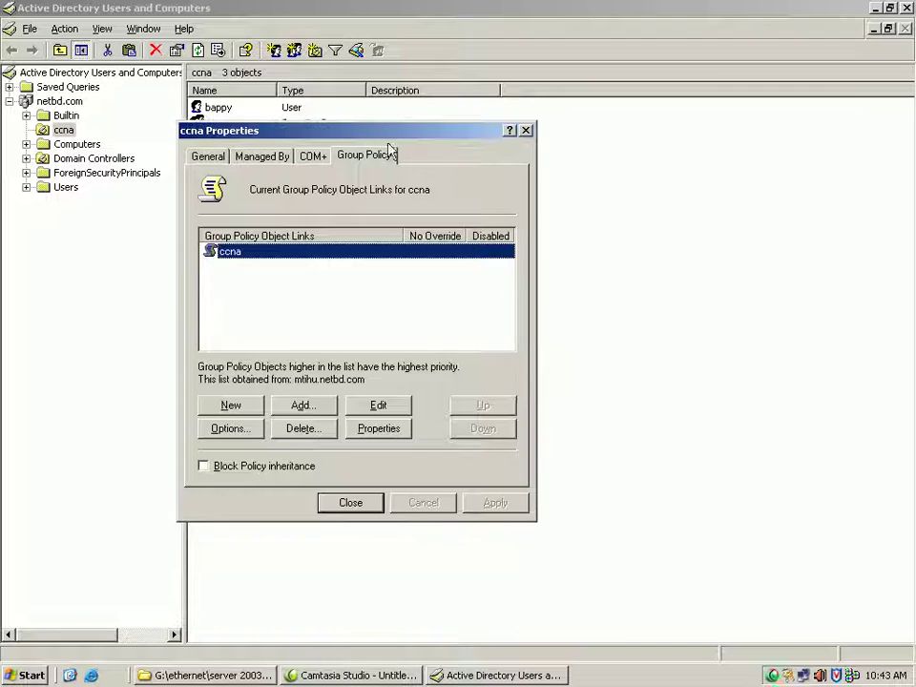
{"action": "left_click", "coordinate": [205, 469]}
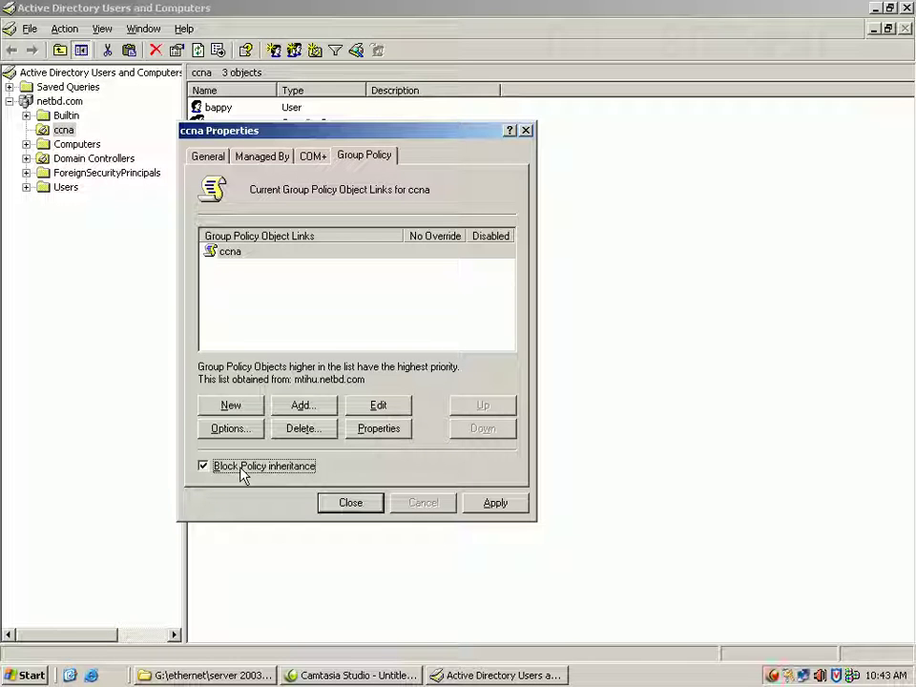
{"action": "left_click", "coordinate": [497, 504]}
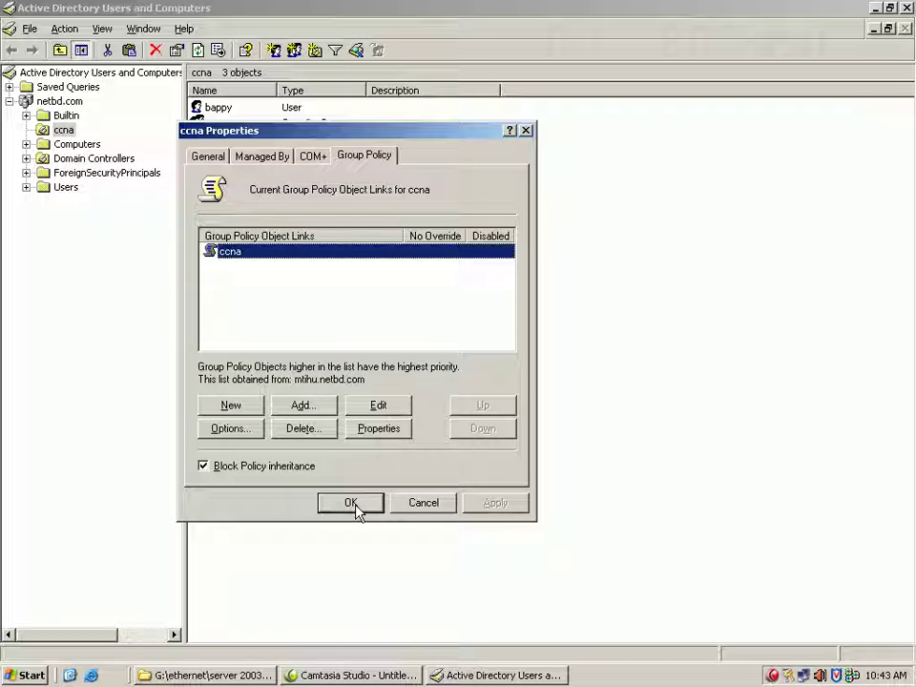
{"action": "left_click", "coordinate": [352, 504]}
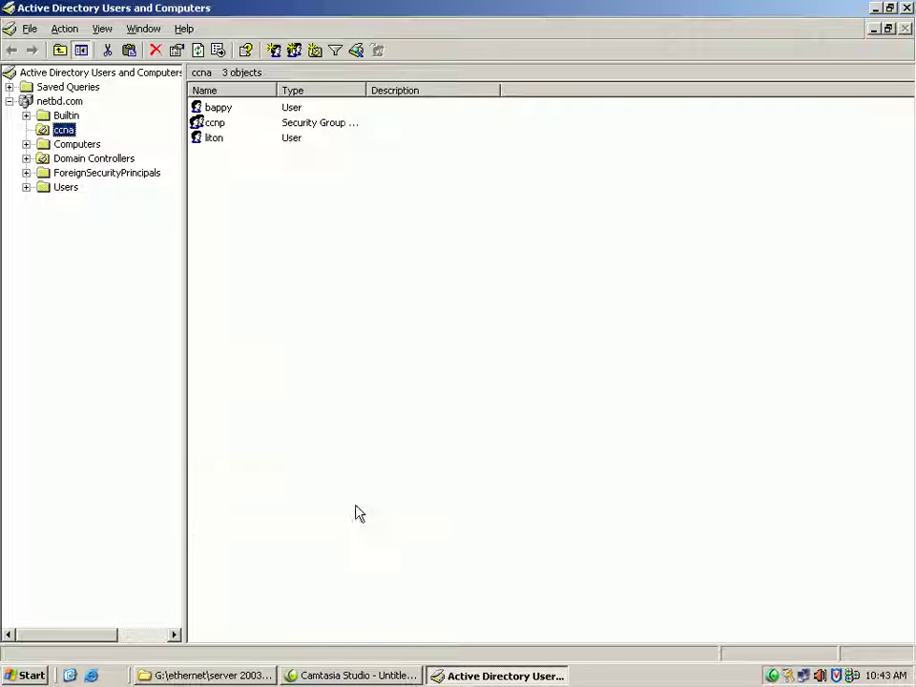
{"action": "left_click", "coordinate": [30, 28]}
{"action": "left_click", "coordinate": [38, 72]}
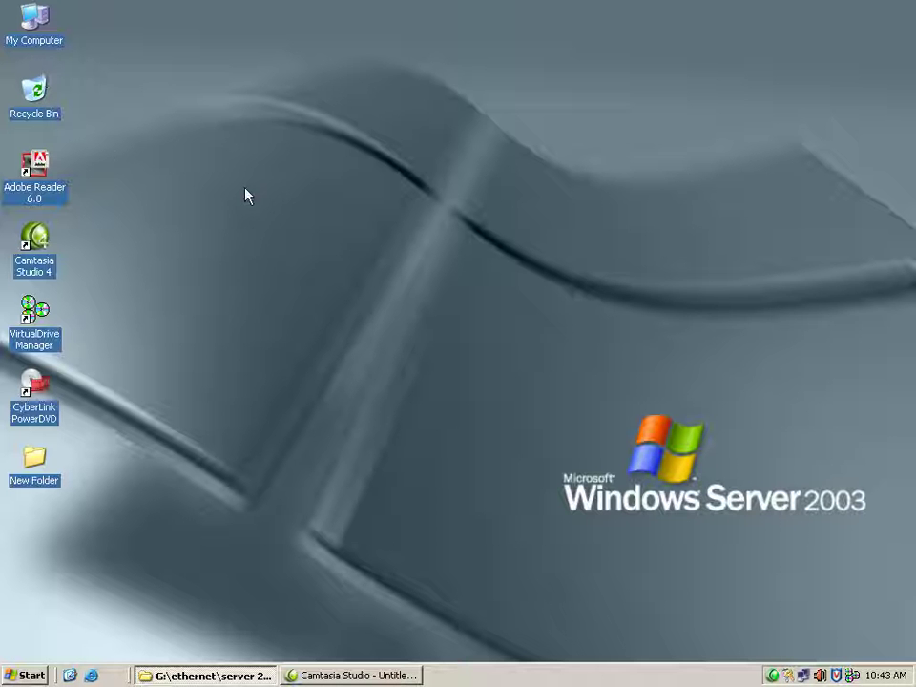